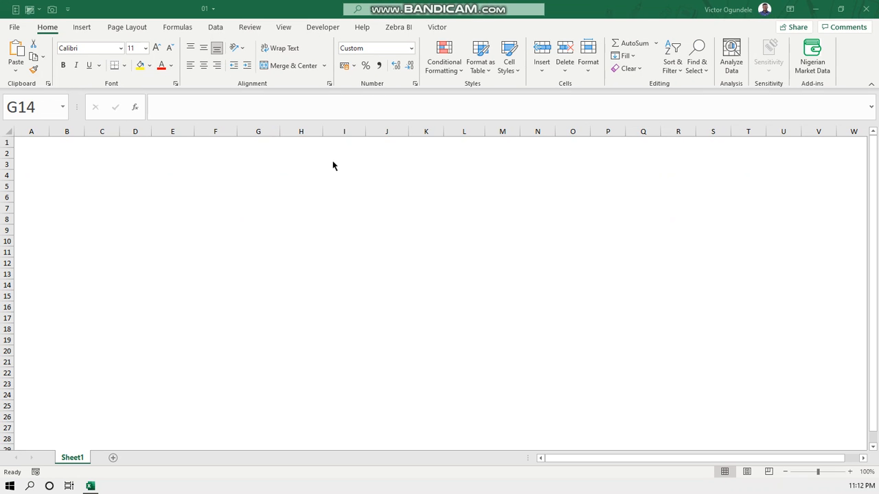
left_click(196, 188)
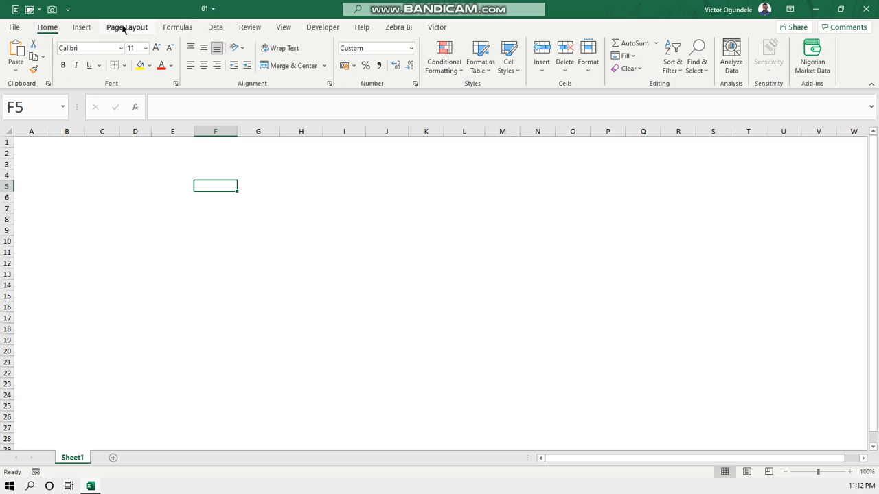
left_click(177, 27)
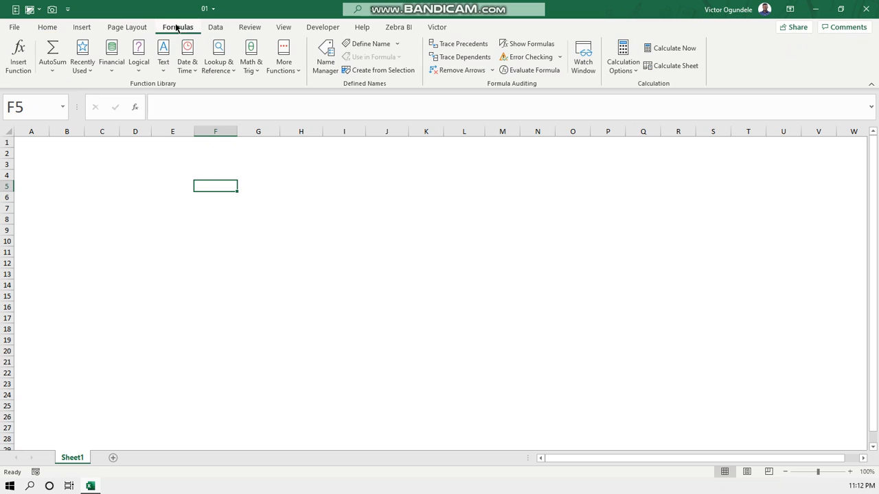
left_click(284, 27)
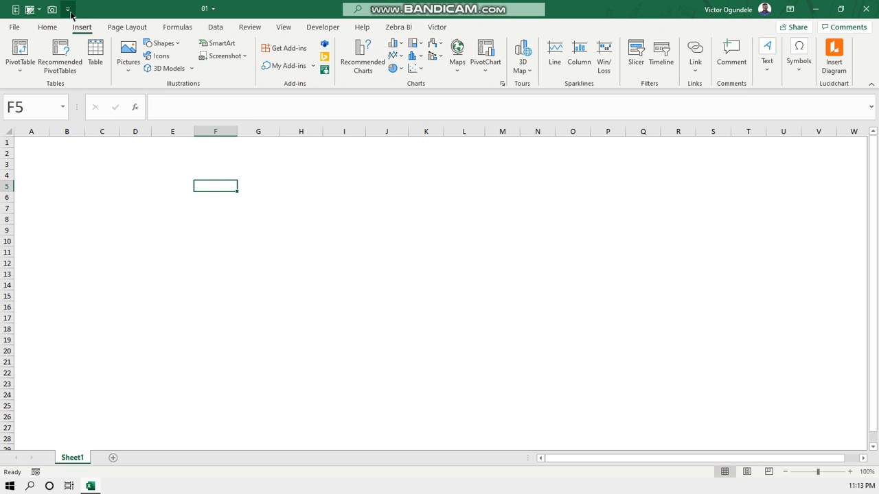
left_click(68, 9)
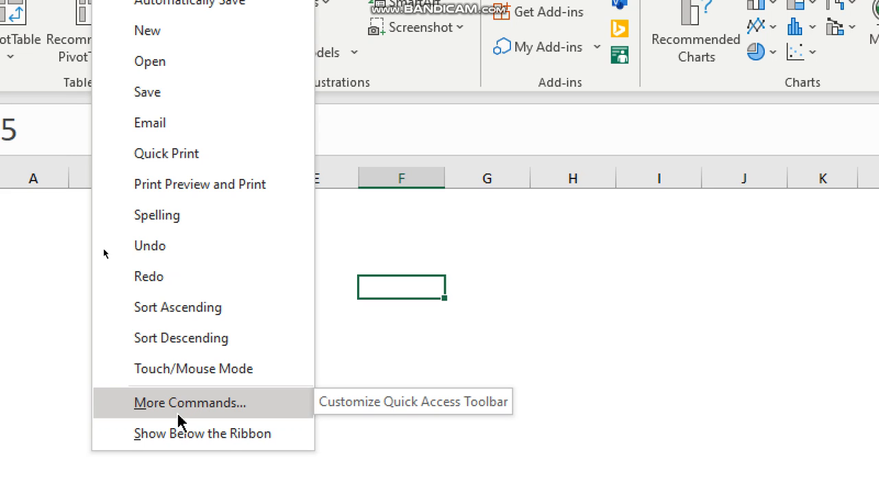
left_click(178, 416)
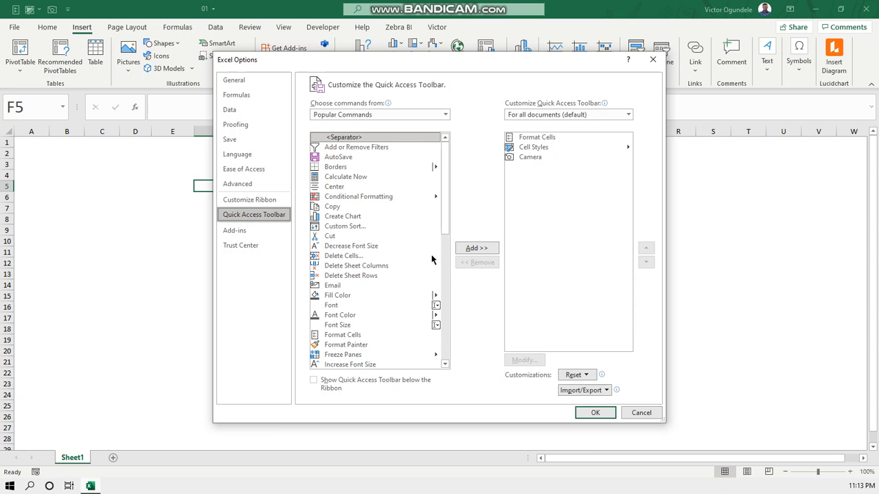
left_click(638, 413)
Open the Excel options for customizing the ribbon
left_click(15, 28)
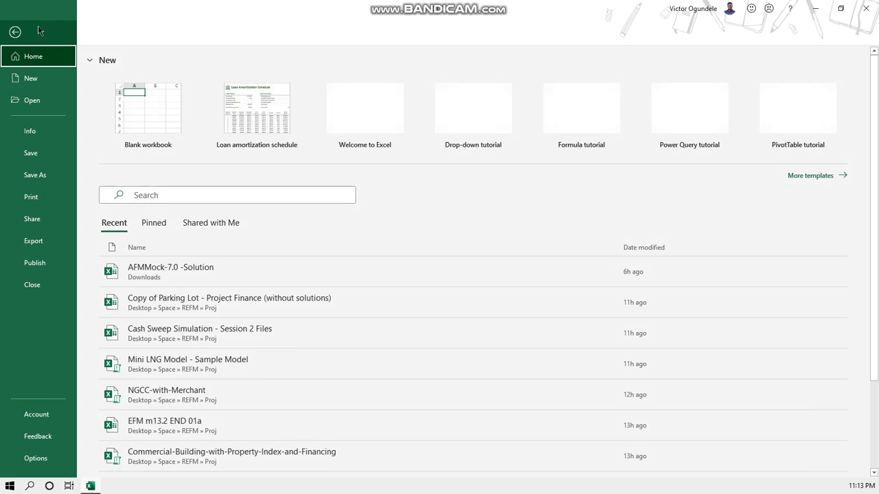
left_click(34, 458)
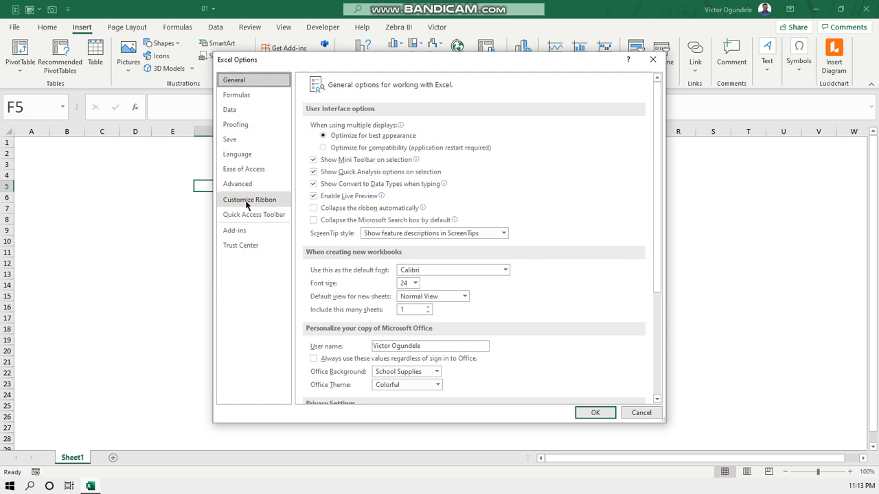
left_click(247, 200)
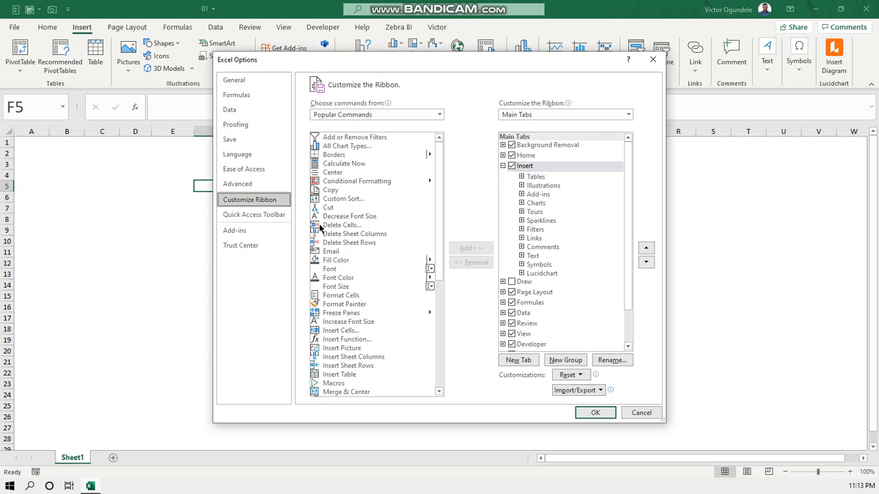
left_click(256, 217)
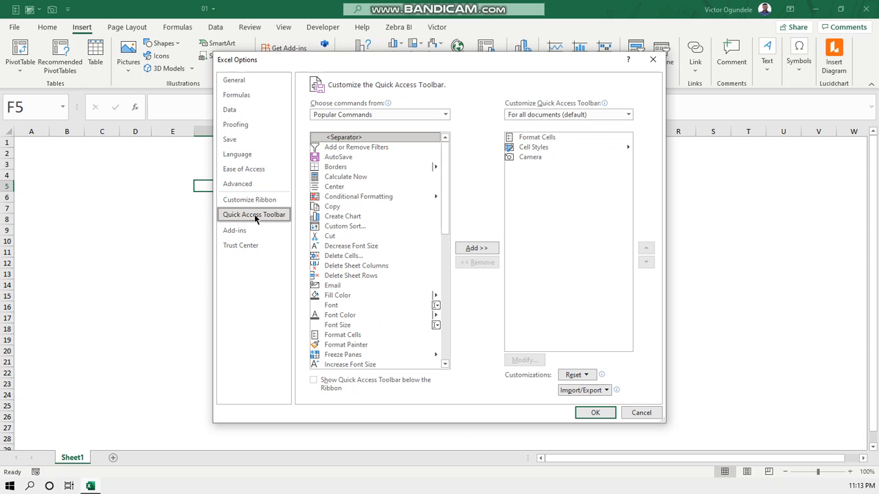
left_click(252, 201)
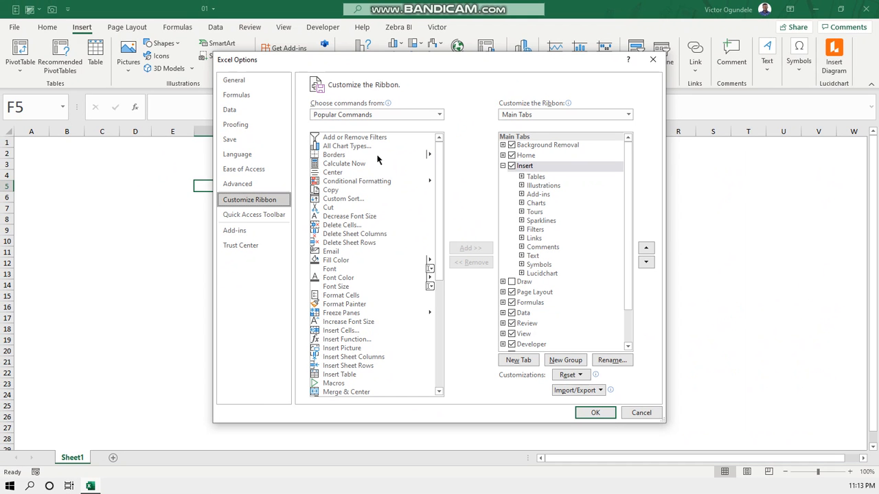
Try All Tabs and Popular Commands as the command source for ribbon customization, ending with All Commands
left_click(439, 115)
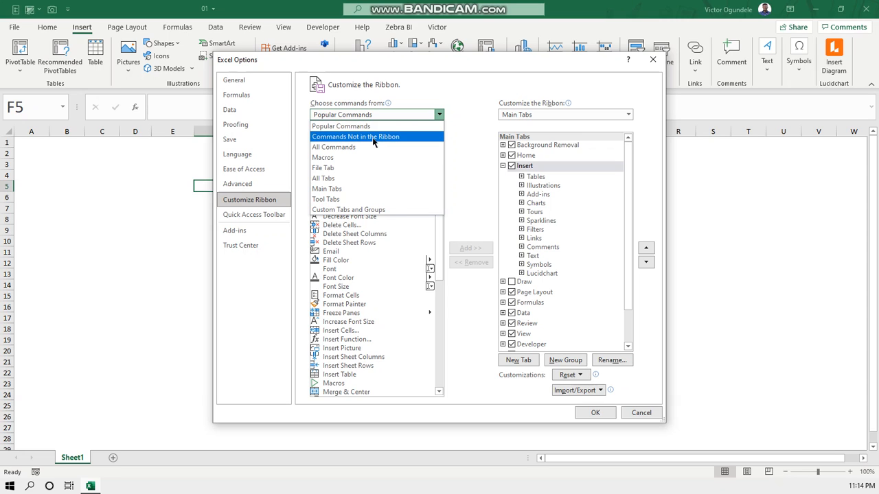
left_click(344, 181)
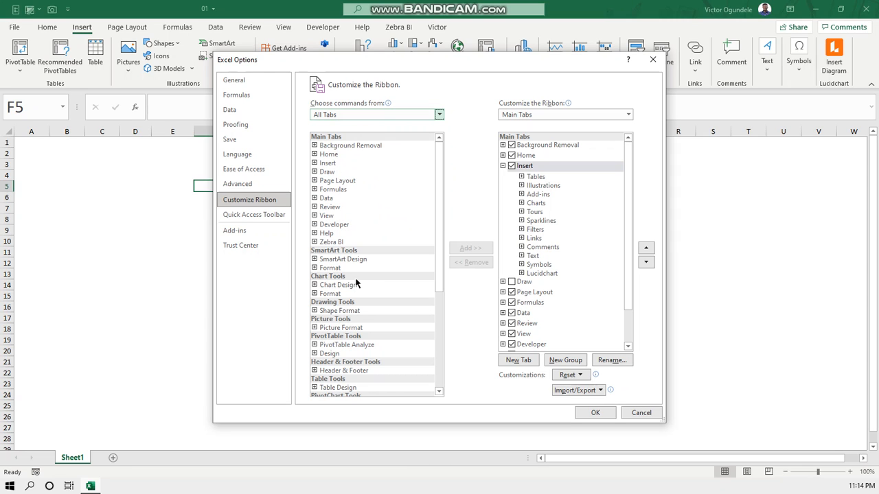
left_click(440, 114)
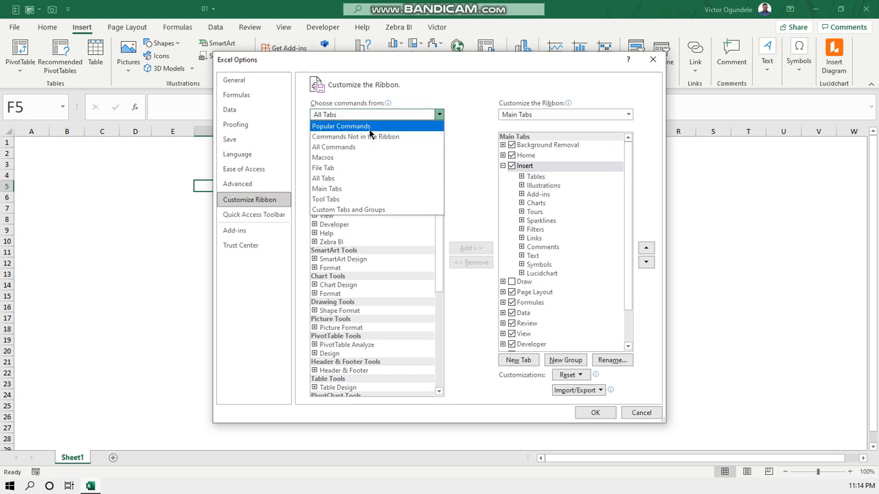
left_click(367, 128)
left_click(440, 115)
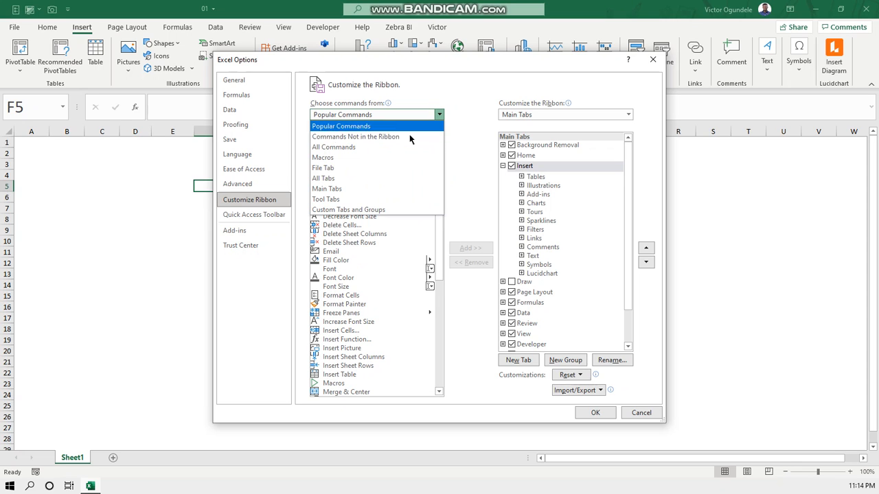
key("Escape")
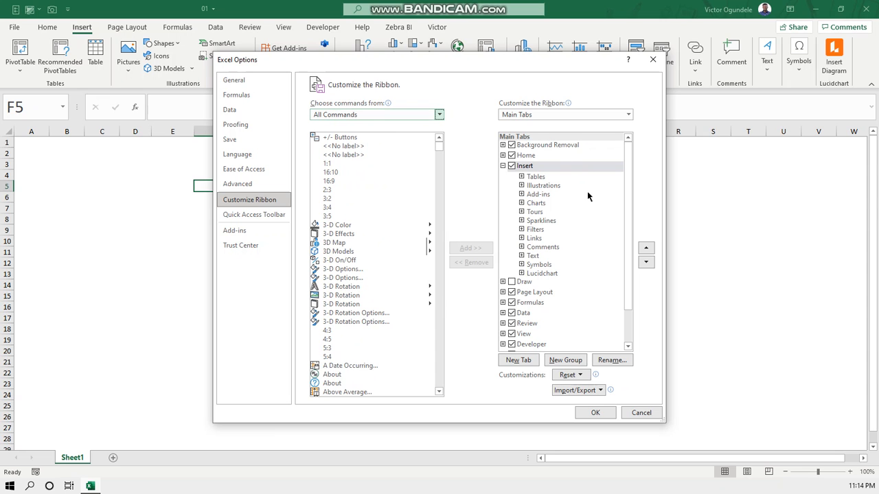
Add a new custom tab after the last entry in the list of main ribbon tabs
key("ctrl+4")
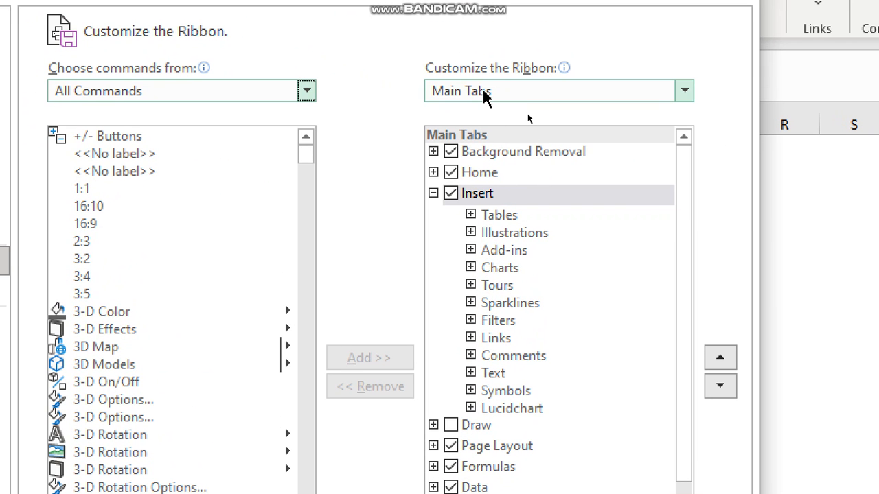
key("ctrl+4")
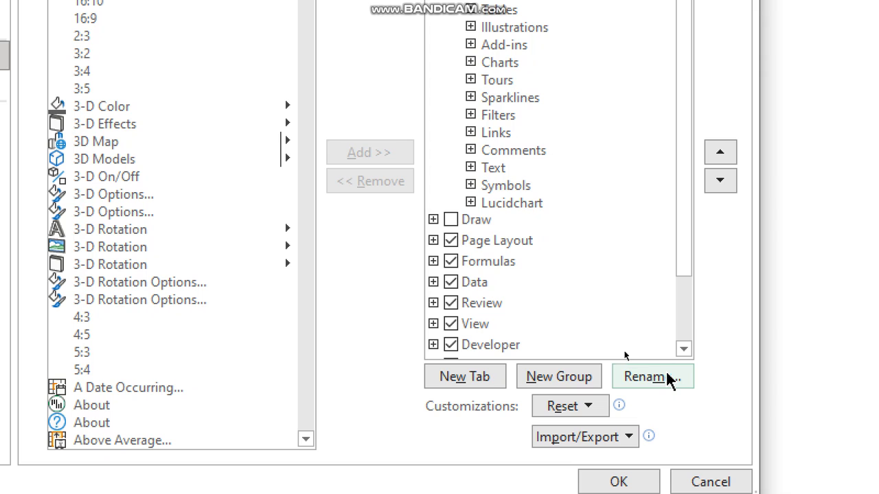
left_click(684, 350)
left_click(684, 350)
left_click(684, 349)
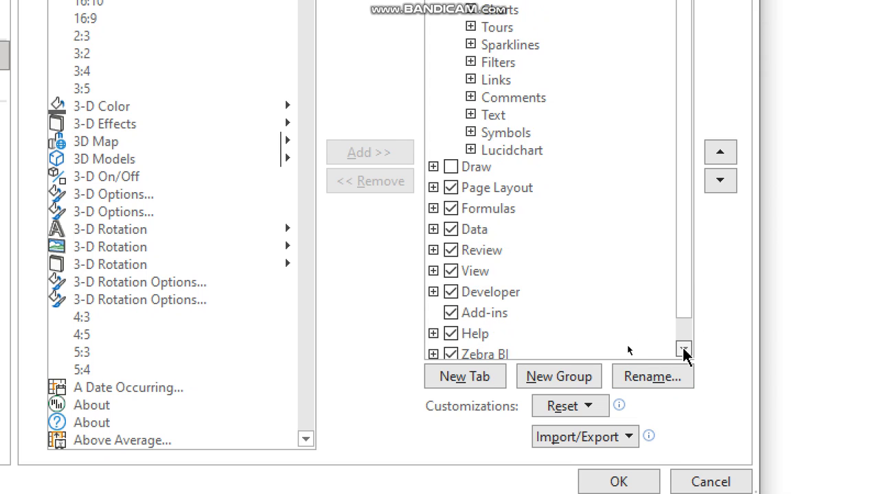
left_click(684, 349)
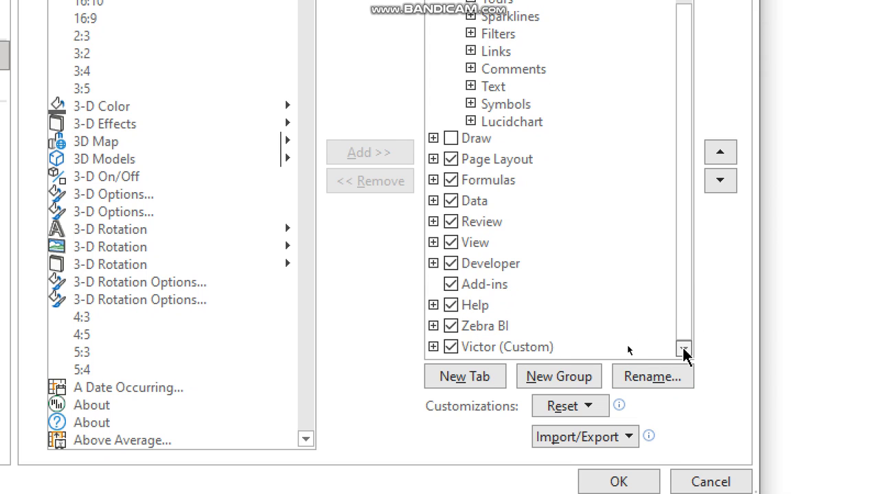
left_click(471, 348)
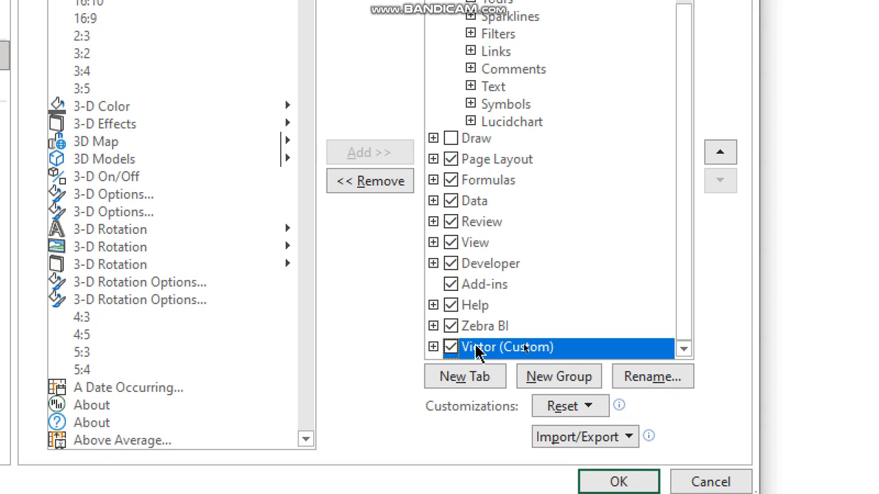
left_click(464, 383)
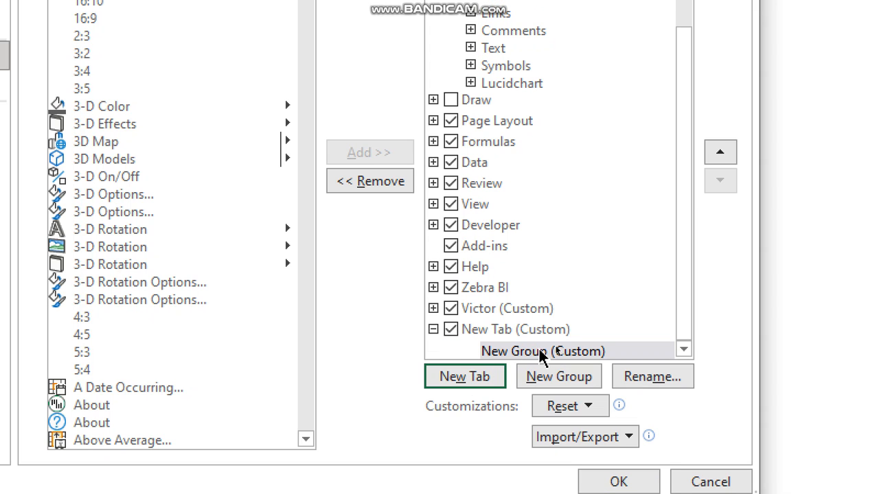
Rename the new custom ribbon tab as My_Tab
left_click(474, 329)
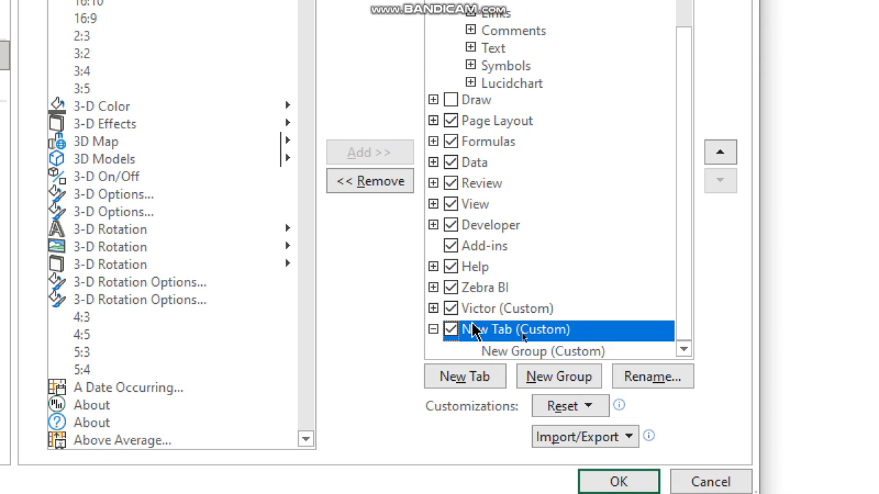
left_click(658, 377)
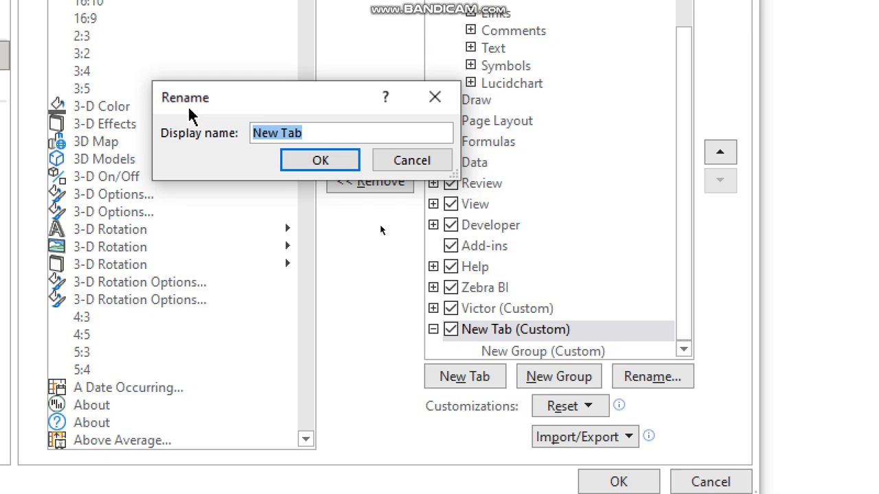
type("My")
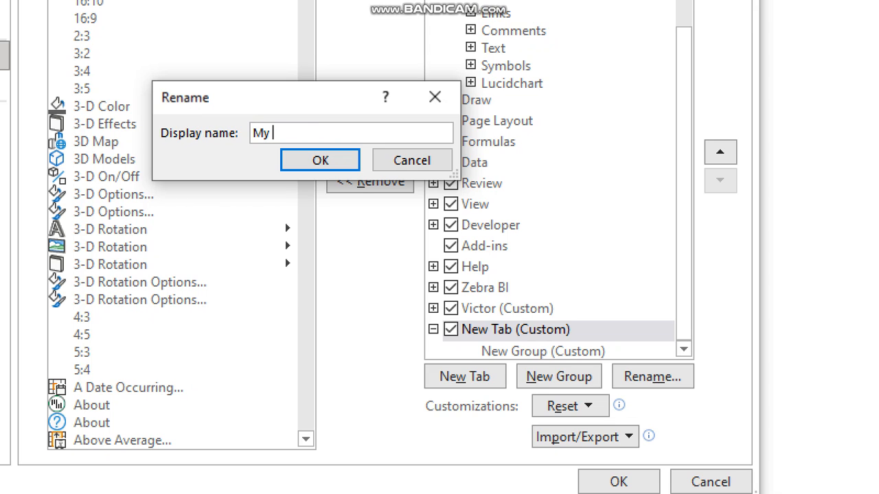
key("BackSpace")
key("BackSpace")
type("m")
key("BackSpace")
type("My_t")
key("BackSpace")
type("Tab")
left_click(321, 161)
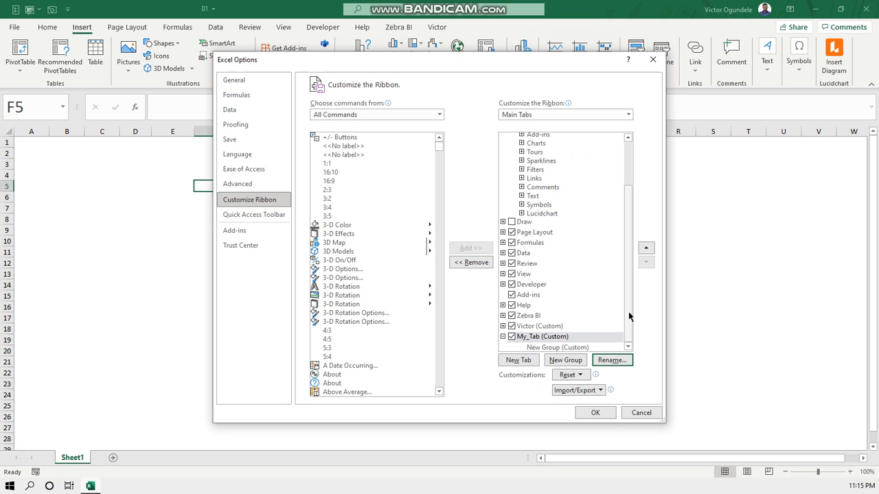
Select the new group under My_Tab and set the command source to All Tabs
left_click(551, 348)
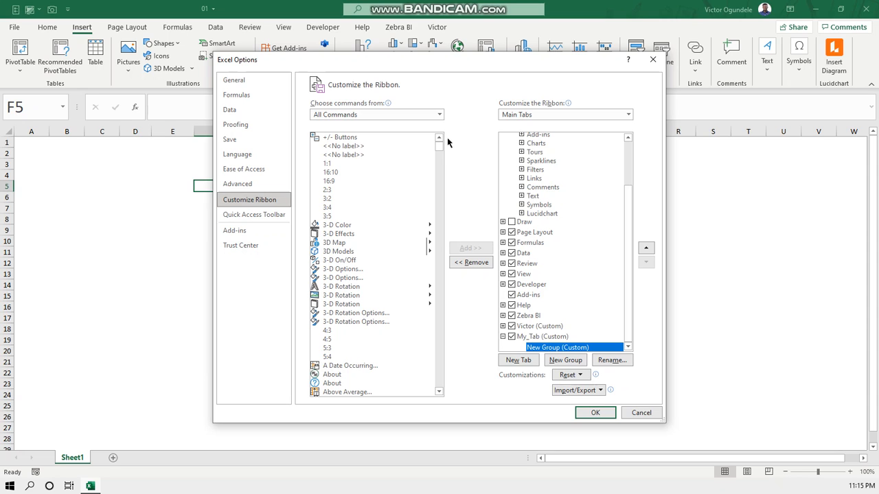
left_click(440, 117)
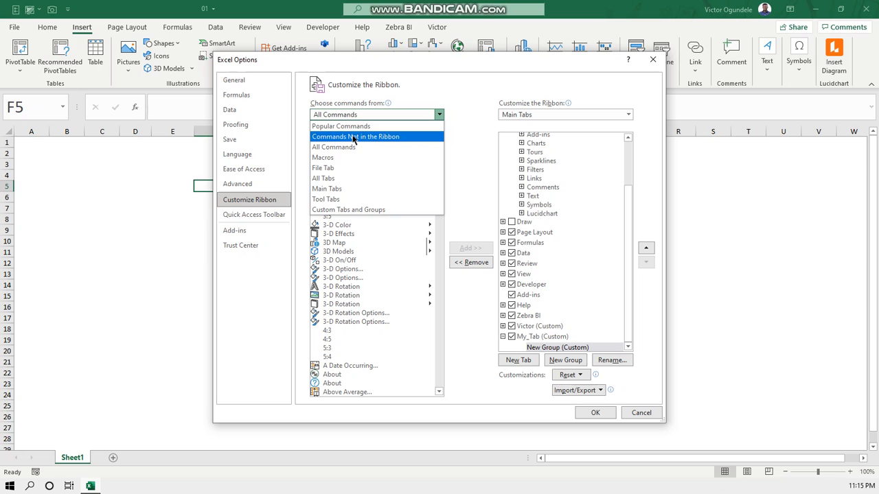
left_click(343, 170)
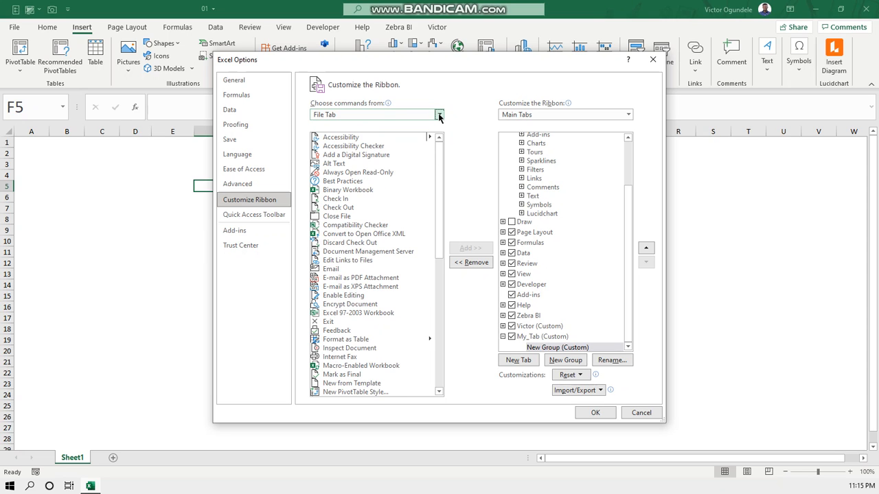
left_click(439, 114)
left_click(354, 179)
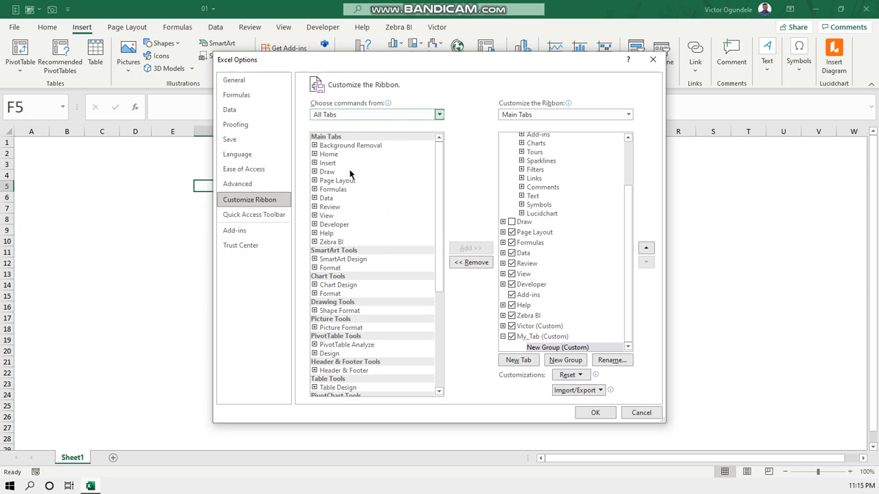
Add the Font group from the Home tab to My_Tab
left_click(314, 154)
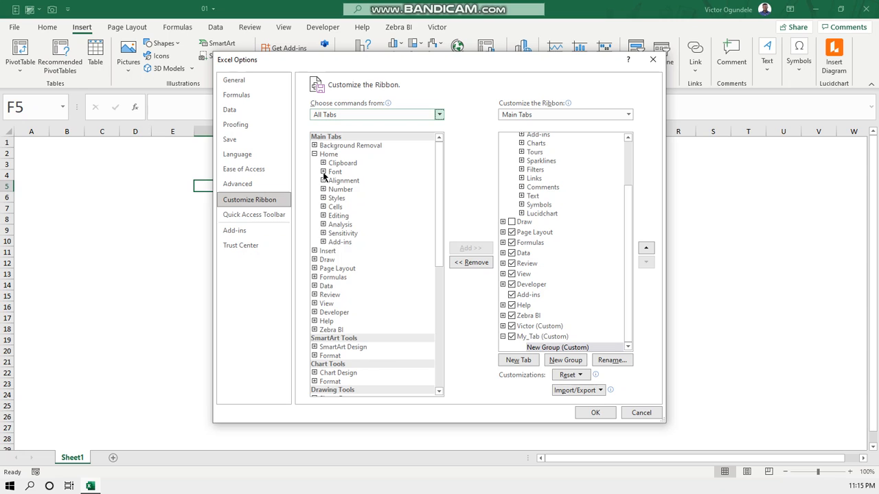
left_click(323, 172)
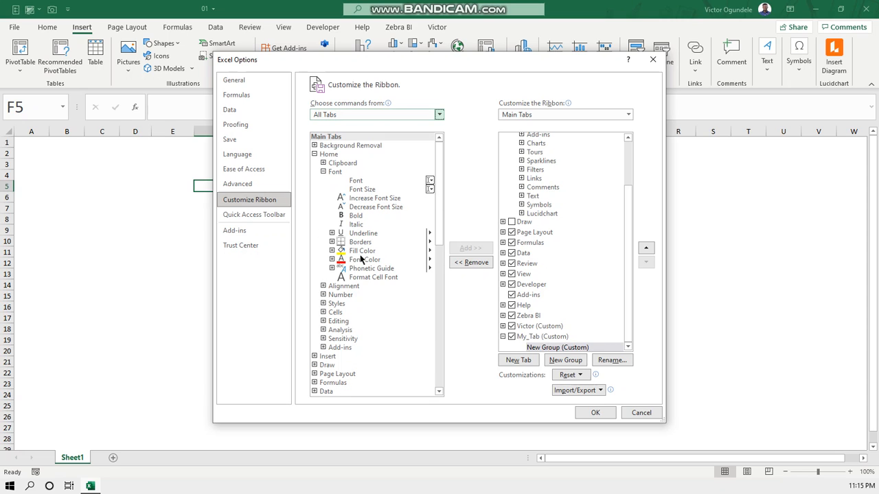
left_click(324, 172)
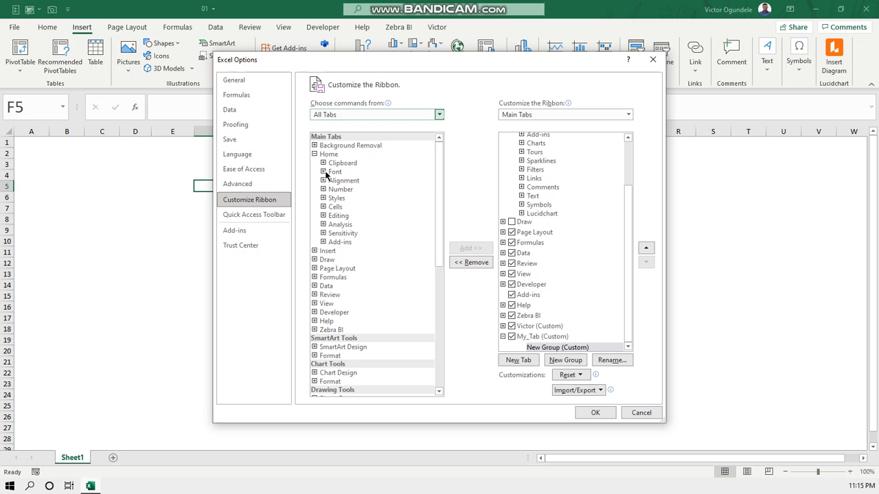
left_click(339, 172)
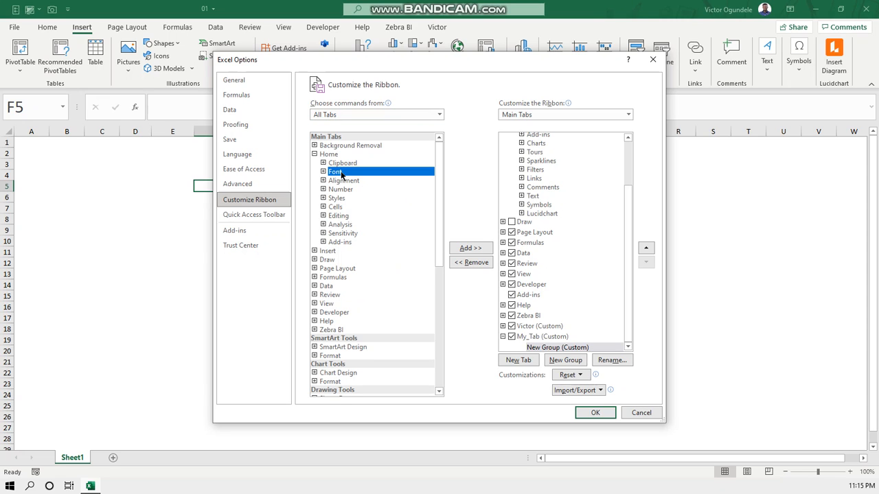
left_click(466, 248)
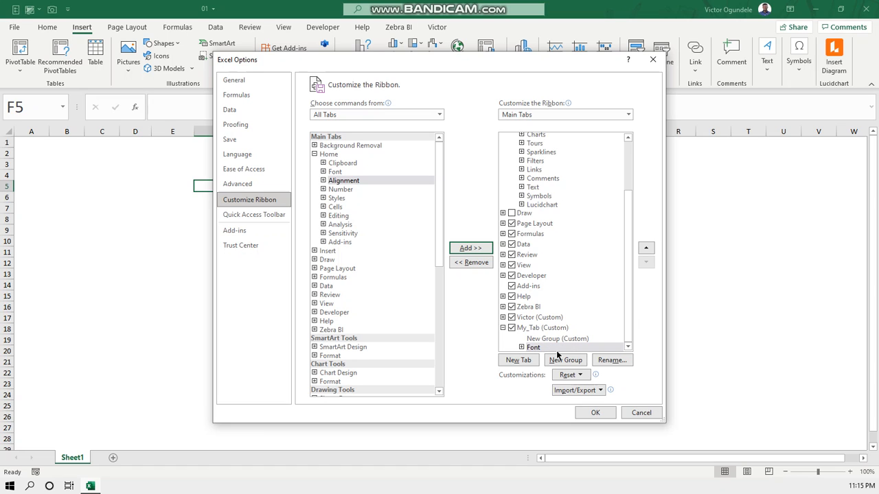
Add the Charts group from the Insert tab to My_Tab
left_click(315, 251)
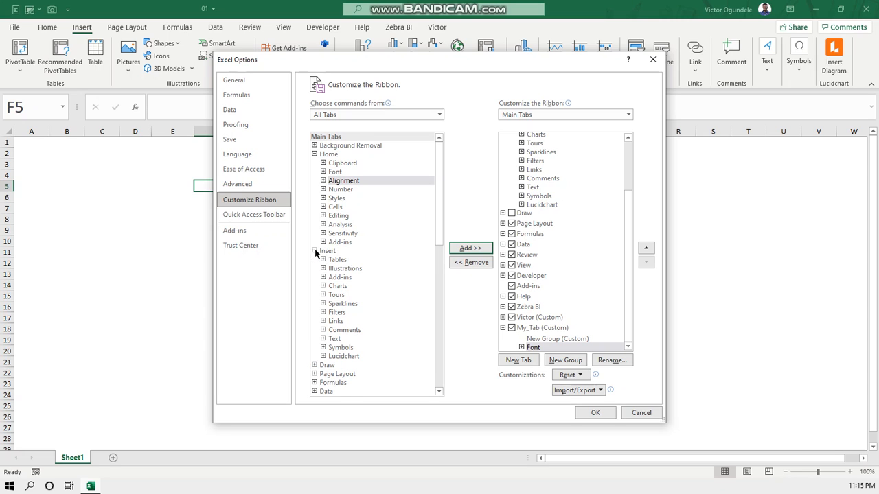
left_click(336, 286)
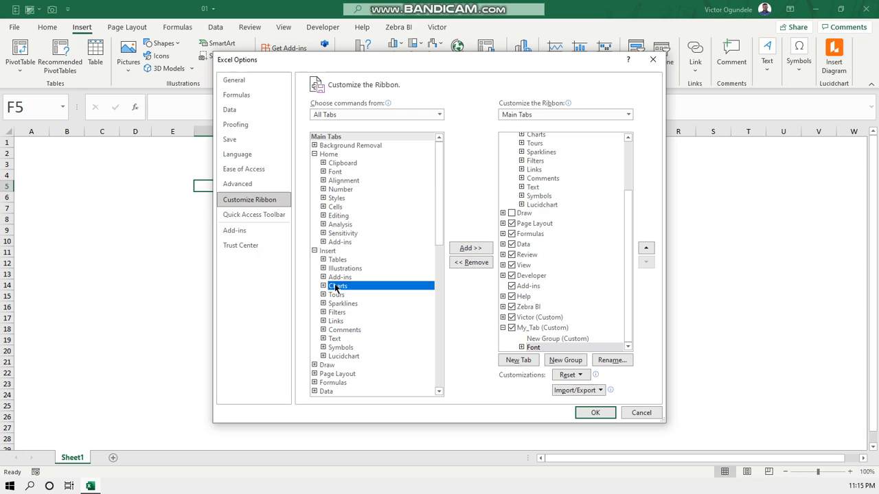
left_click(463, 251)
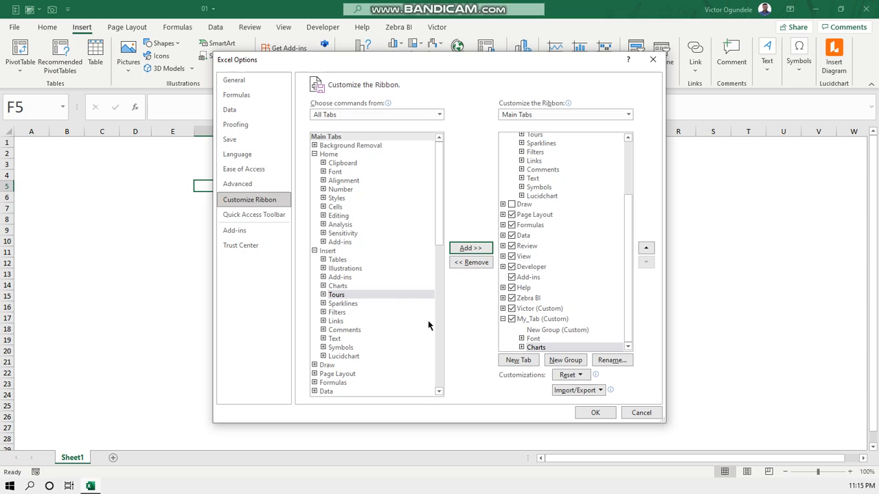
Add the Data Tools group from the Data tab to My_Tab
left_click(315, 391)
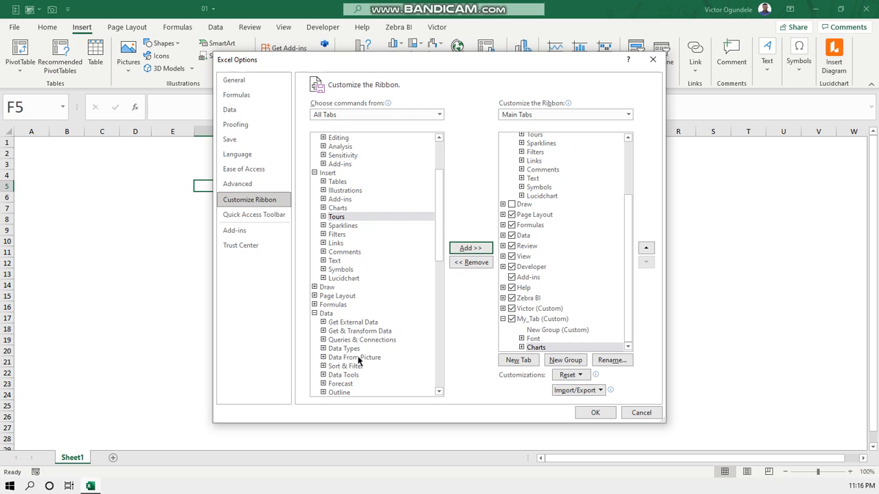
left_click(439, 392)
left_click(440, 392)
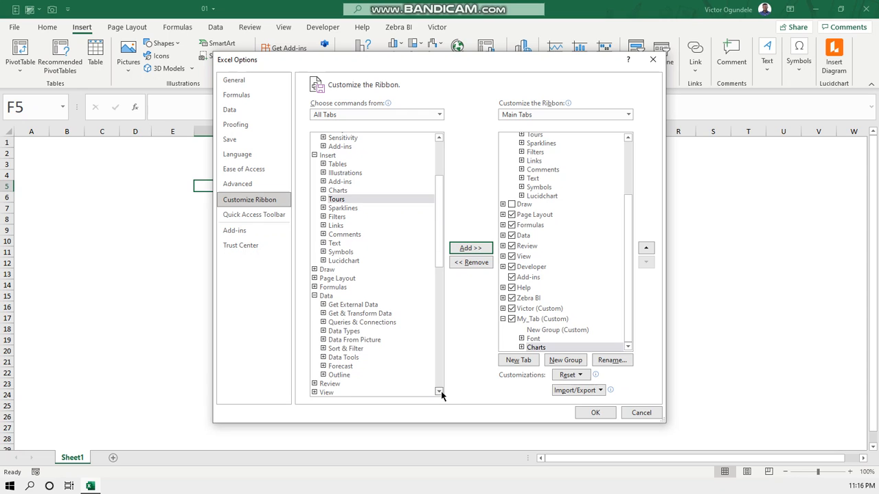
left_click(323, 358)
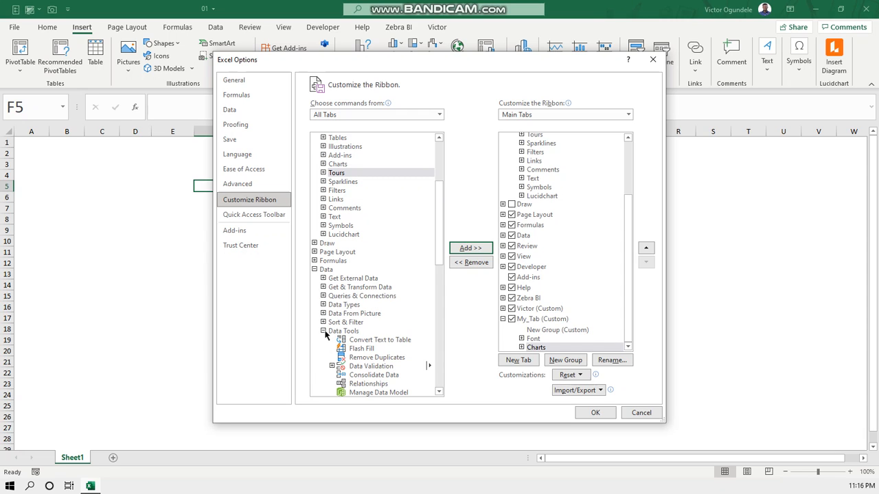
left_click(324, 331)
left_click(344, 331)
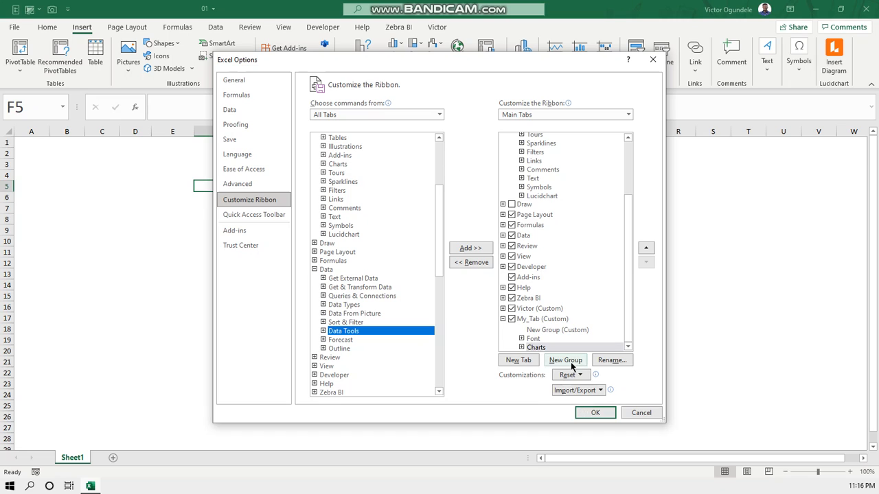
left_click(472, 250)
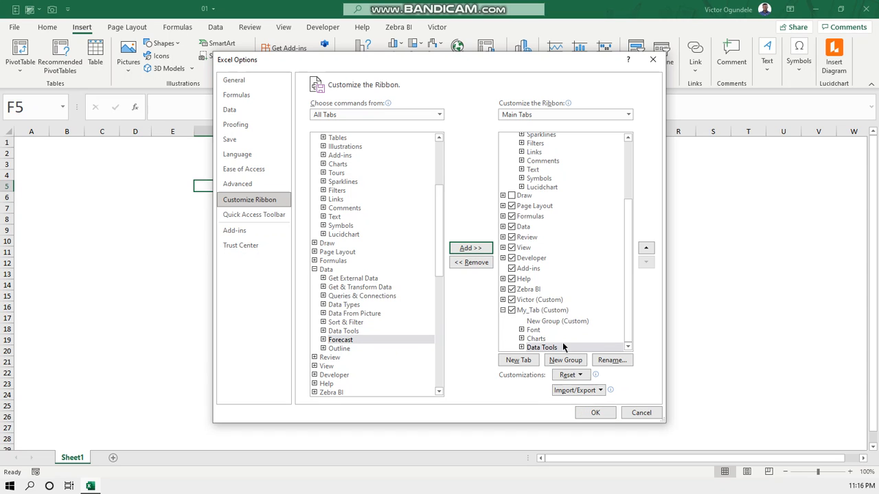
Remove the empty custom new group from My_Tab
left_click(551, 322)
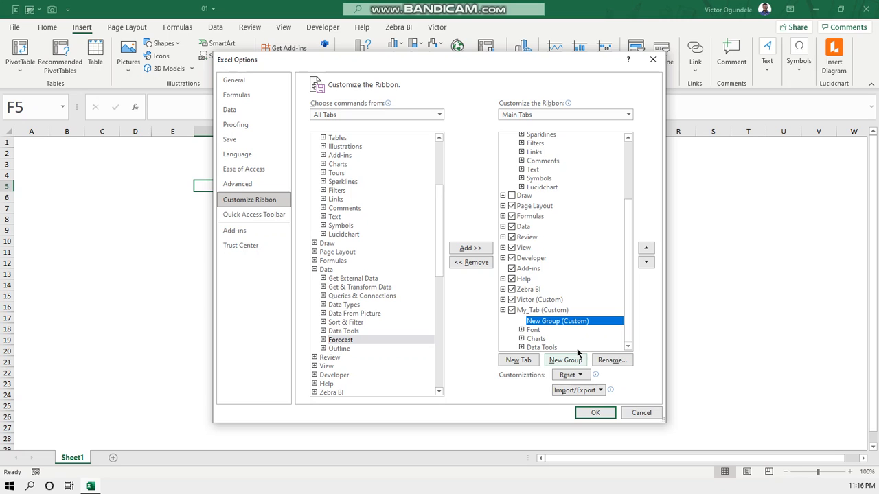
right_click(564, 325)
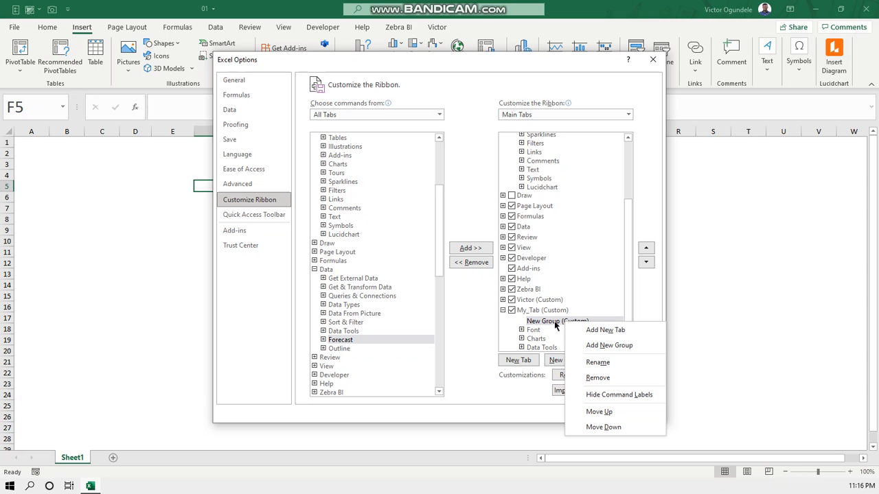
left_click(595, 378)
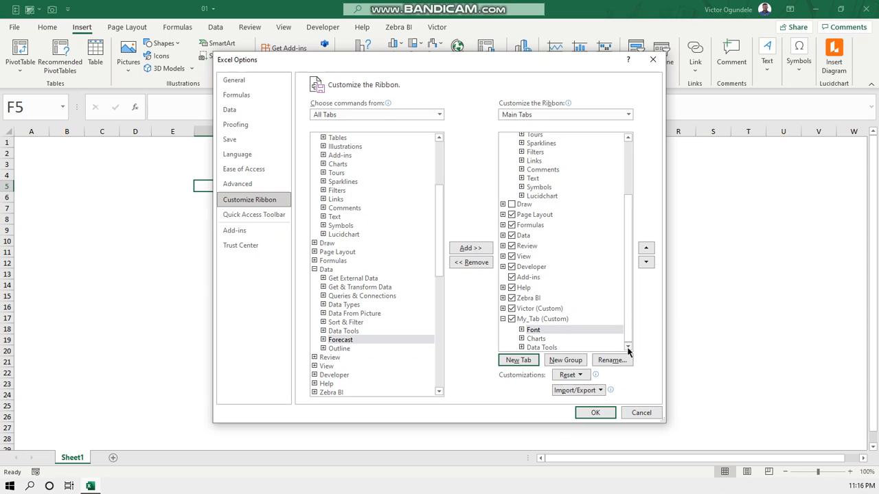
left_click(564, 329)
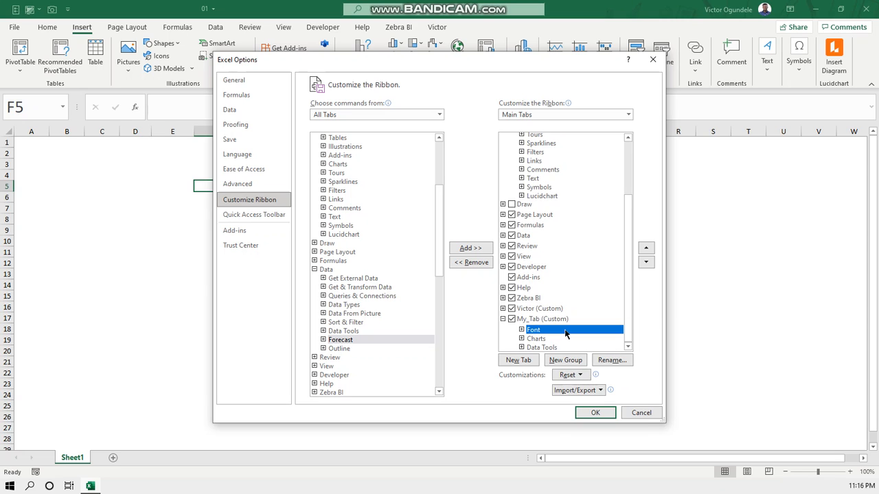
right_click(565, 334)
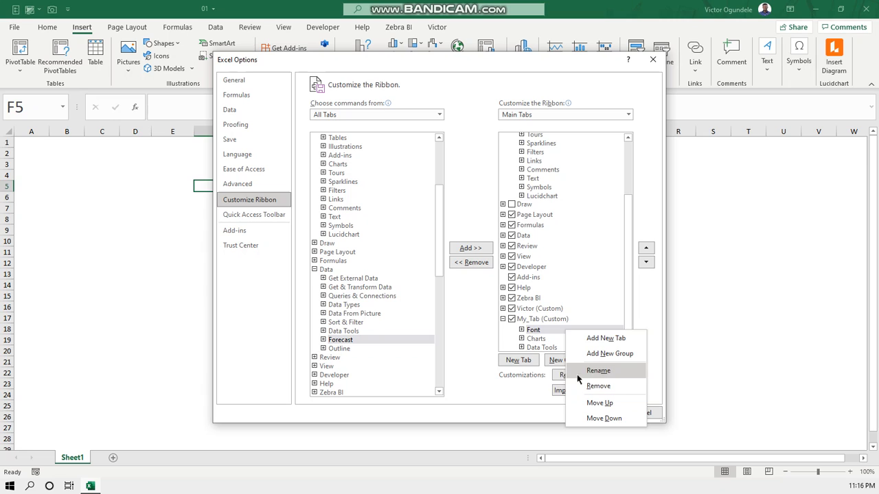
left_click(504, 320)
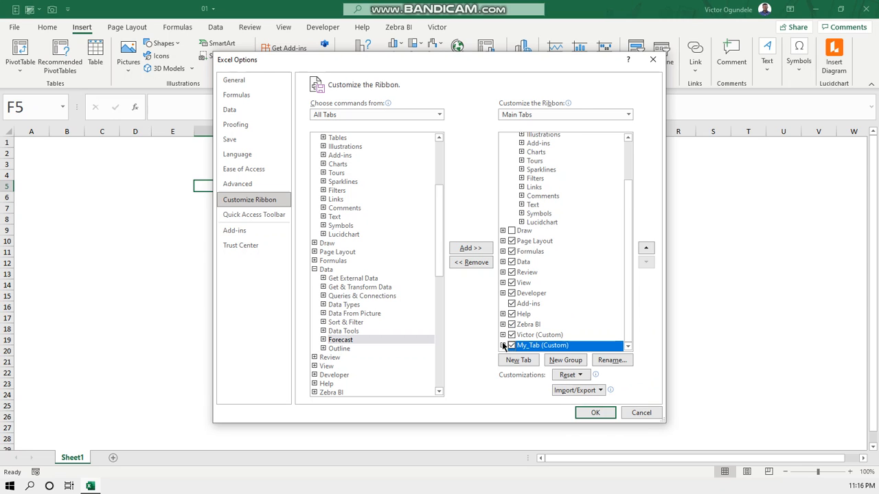
left_click(503, 345)
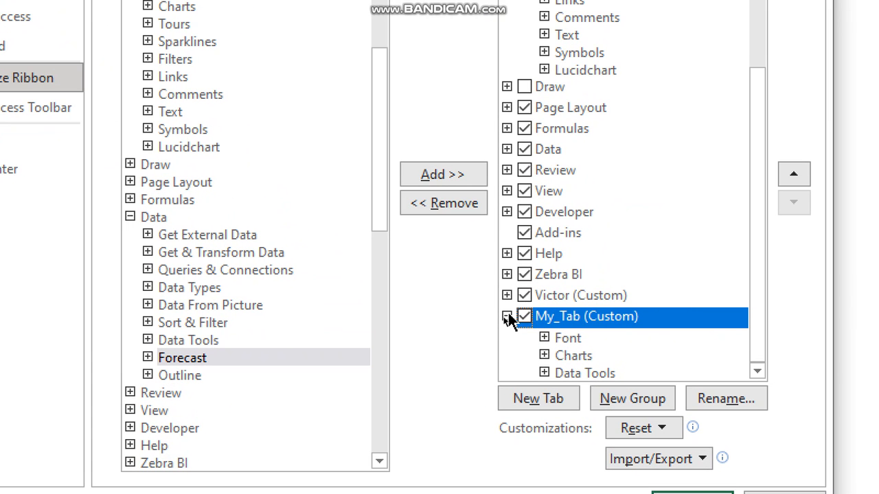
left_click(503, 319)
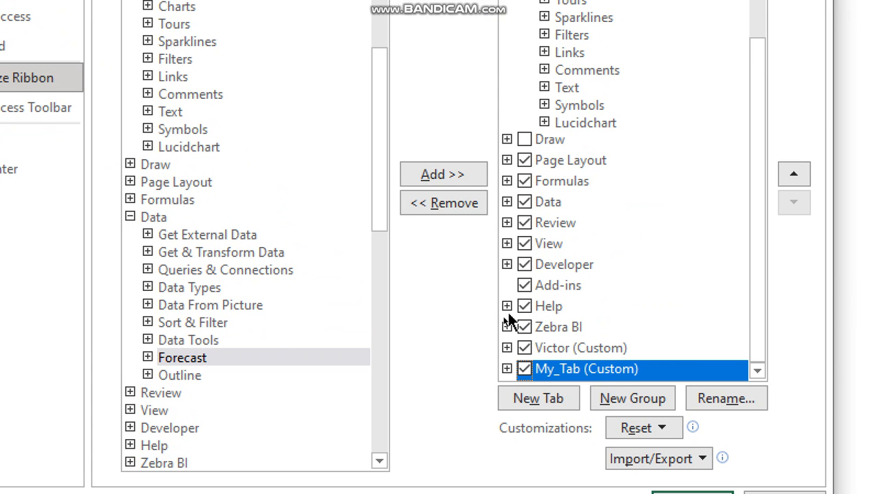
left_click(506, 369)
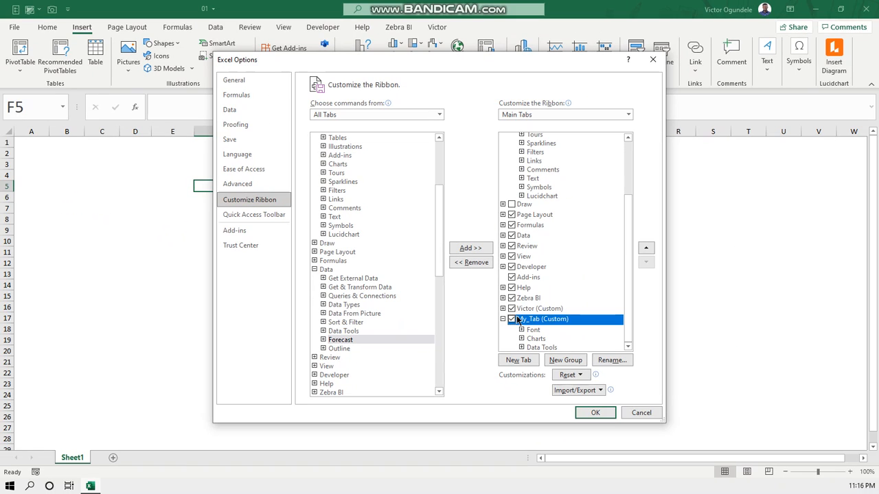
Apply the ribbon customizations and show the commands of My_Tab on the ribbon
left_click(596, 413)
left_click(470, 27)
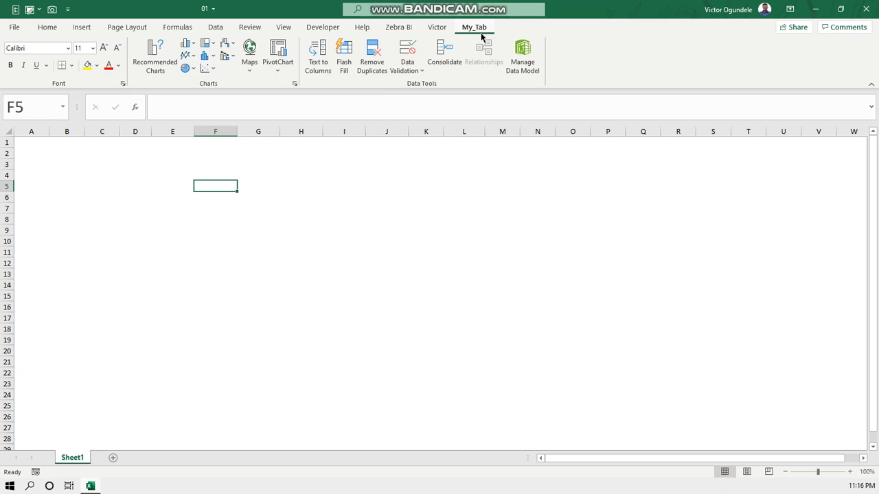
Enter Period 1 in cell D3 and fill the series across to Period 5 in H3
left_click(132, 172)
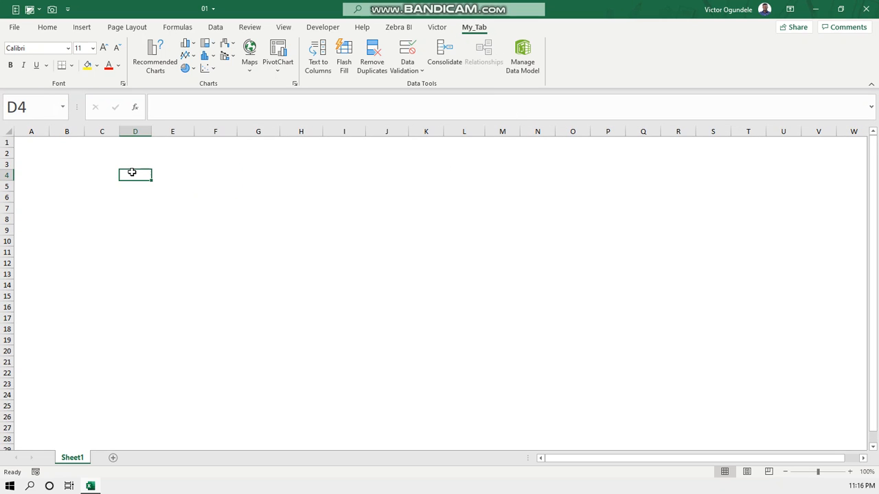
key("Up")
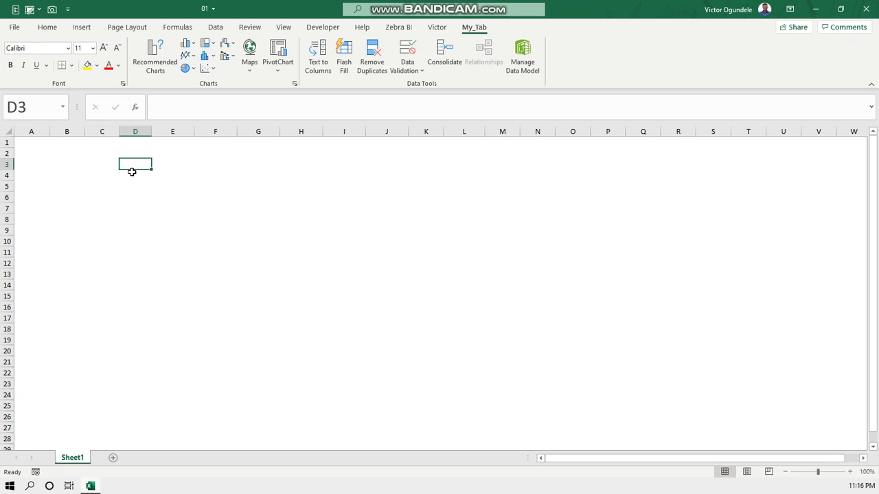
type("Pe")
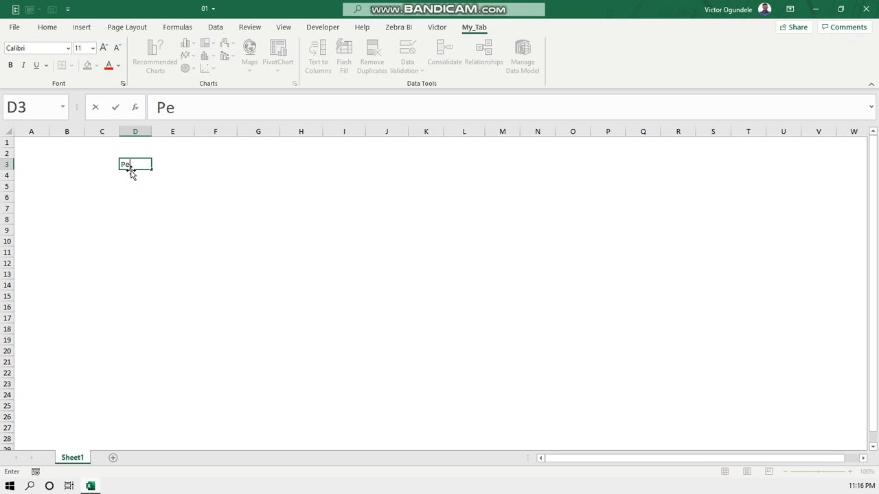
type("riod 1")
key("ctrl+Return")
left_click_drag(151, 169, 316, 167)
Enter =RANDBETWEEN(10,20) in cell D4 and fill the formula across to H4
left_click(137, 184)
key("Up")
type("=rand")
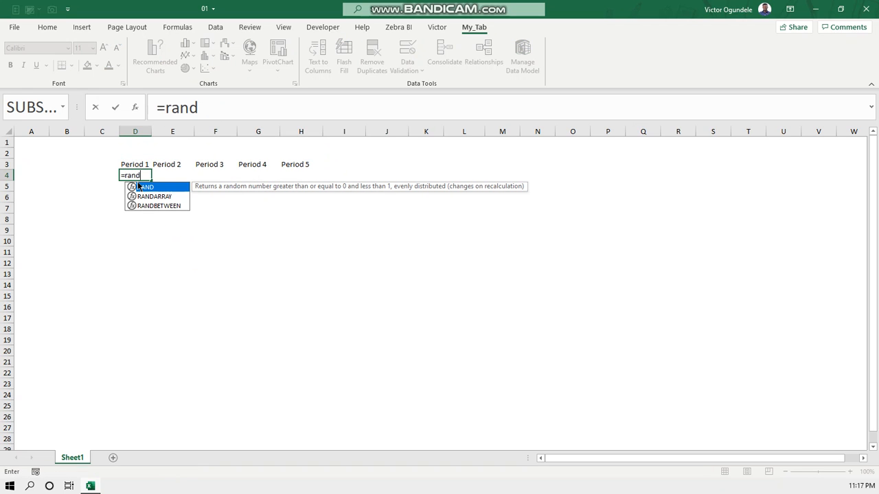
key("Down")
key("Down")
key("Tab")
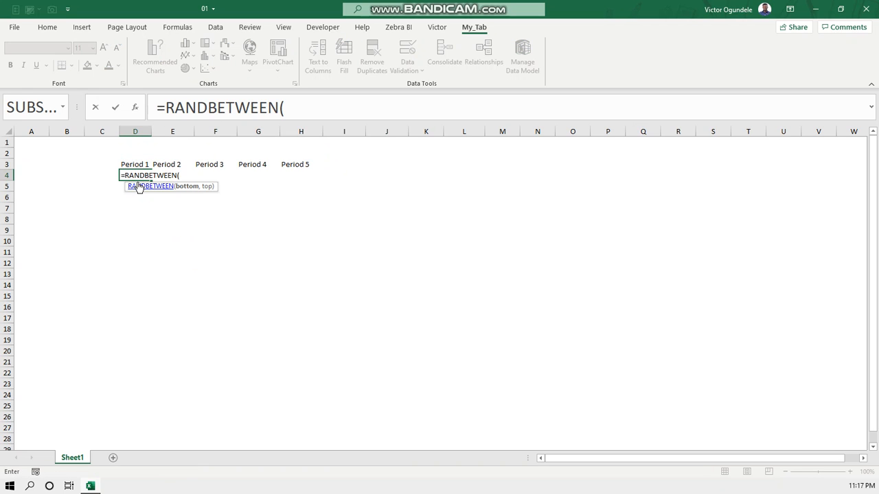
type("10,20)")
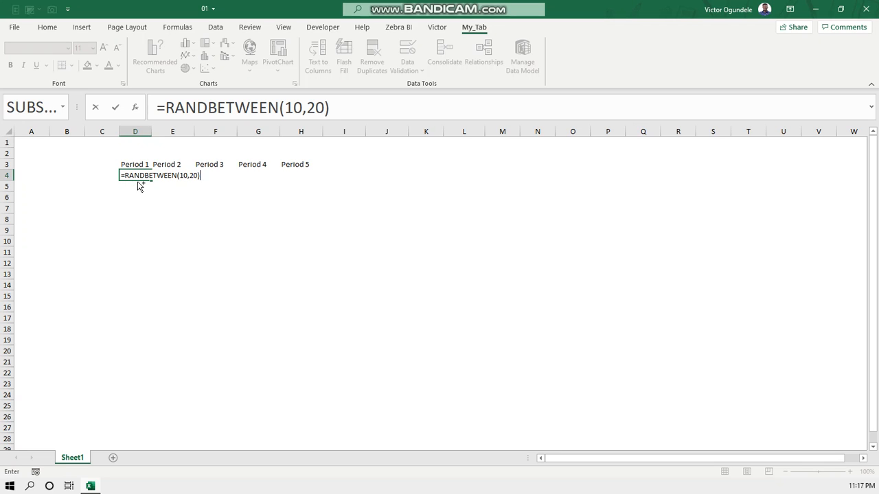
key("ctrl+Return")
left_click_drag(151, 181, 316, 180)
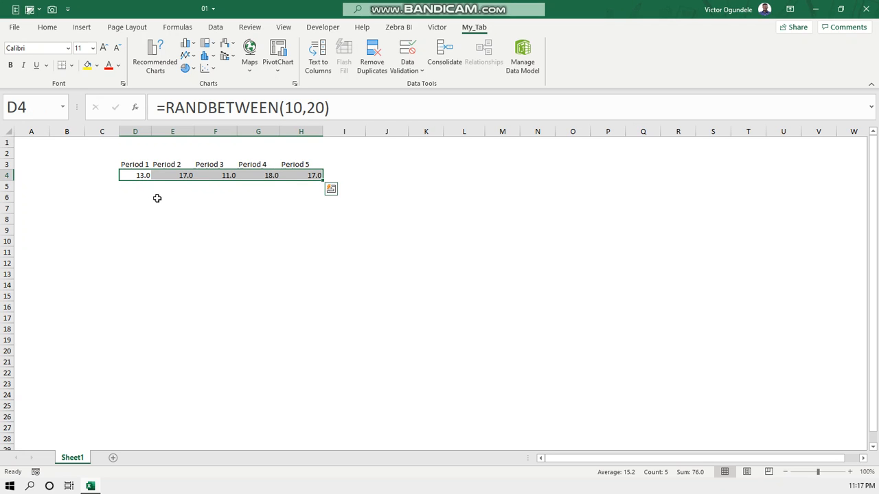
Recalculate the sheet several times to refresh the random numbers in row 4
key("F9")
key("F9")
key("F9")
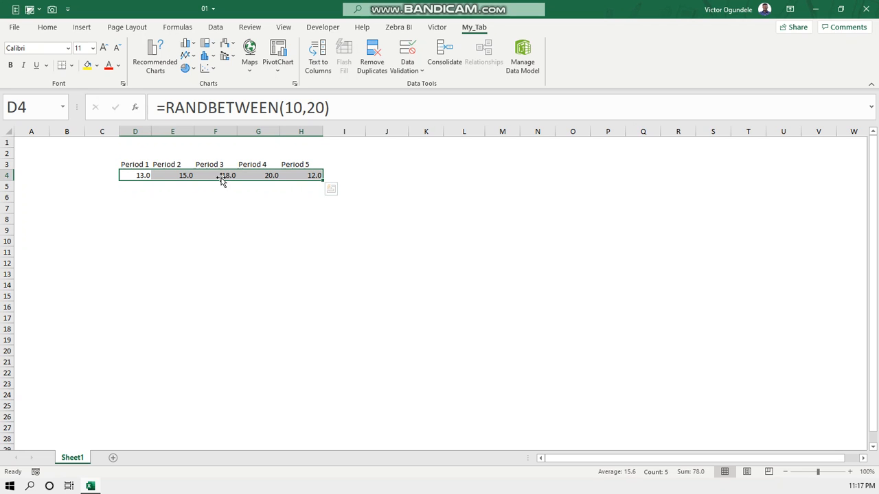
Right-align the period headers in D3:H3
key("Up")
key("ctrl+shift+Right")
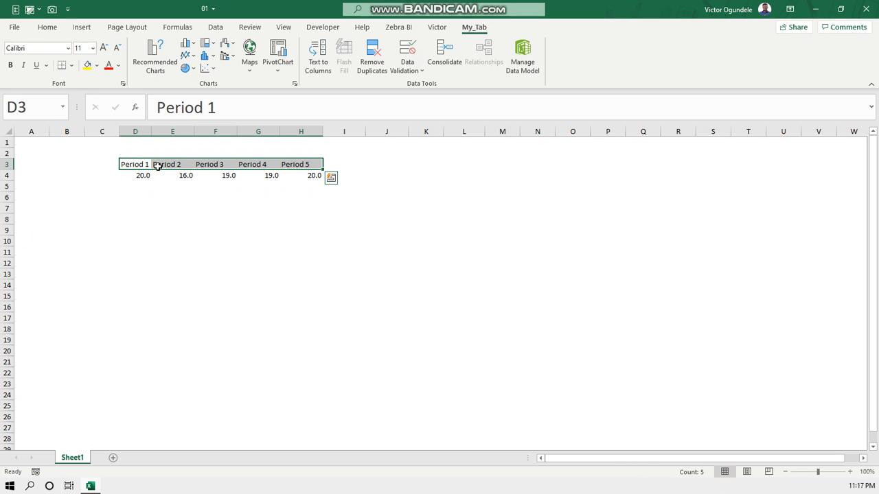
key("alt+h")
key("a")
key("r")
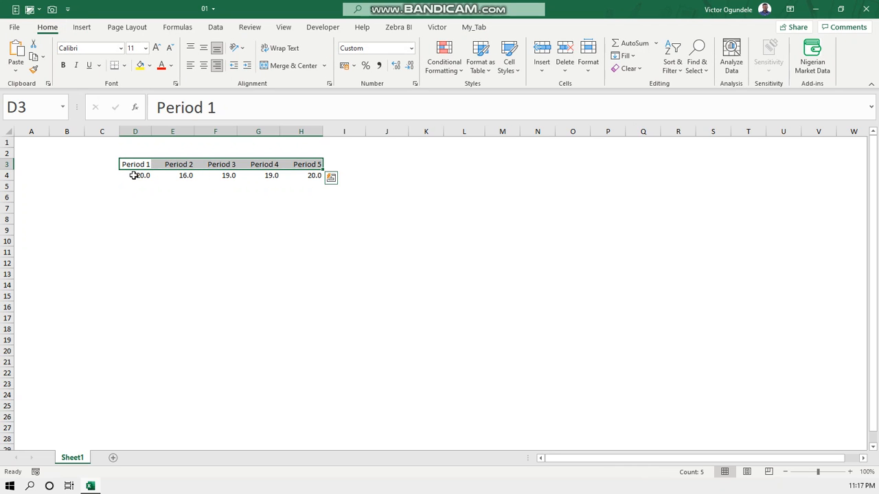
Set the font of the headers and values in D3:H4 to Arial using My_Tab
key("shift+Down")
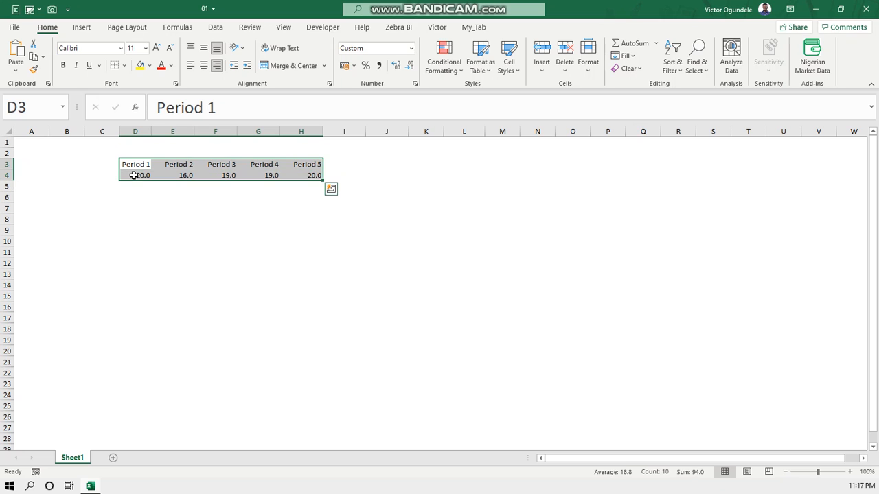
left_click(480, 30)
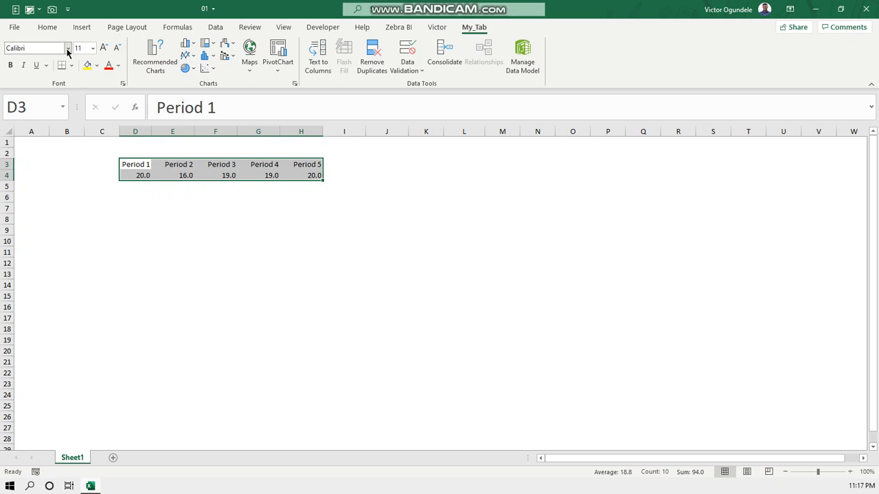
left_click(68, 48)
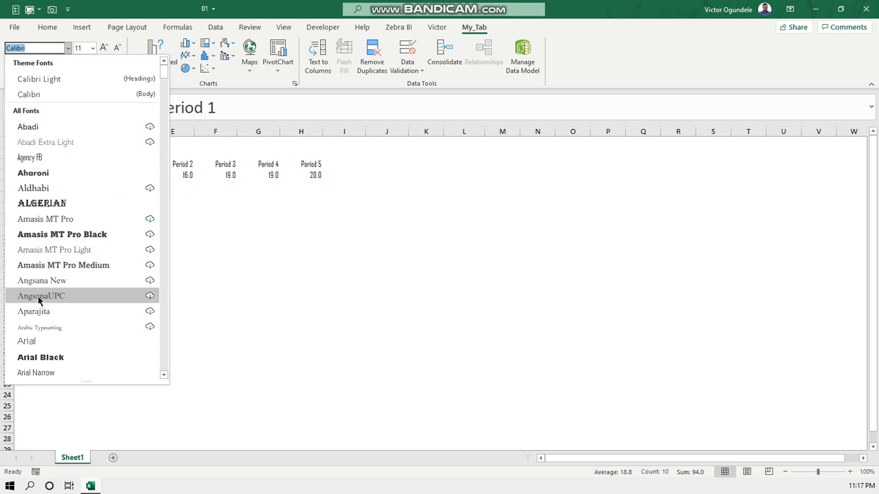
left_click(28, 341)
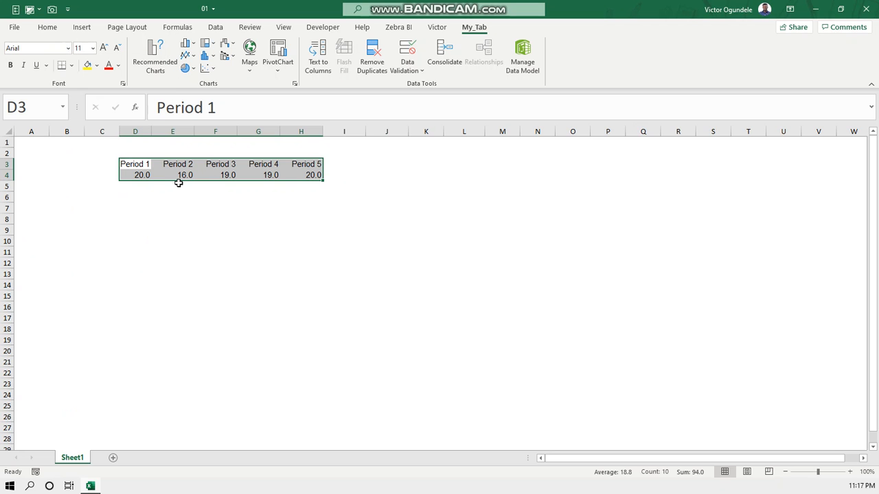
Set the font of D3:H4 to a dark blue theme color and size 12
left_click(117, 66)
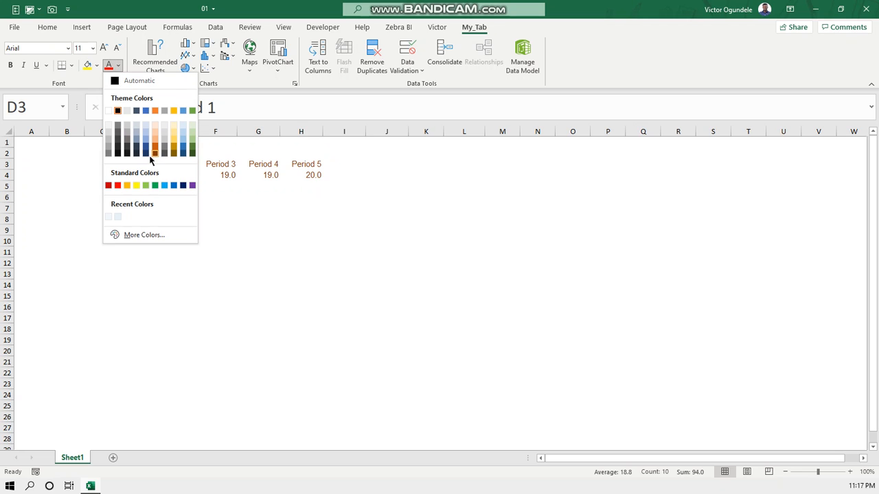
left_click(146, 153)
left_click(92, 48)
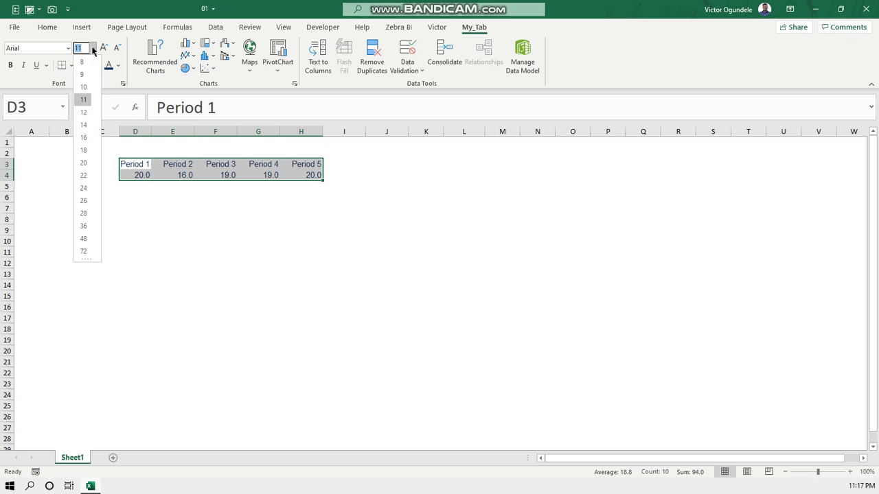
left_click(83, 115)
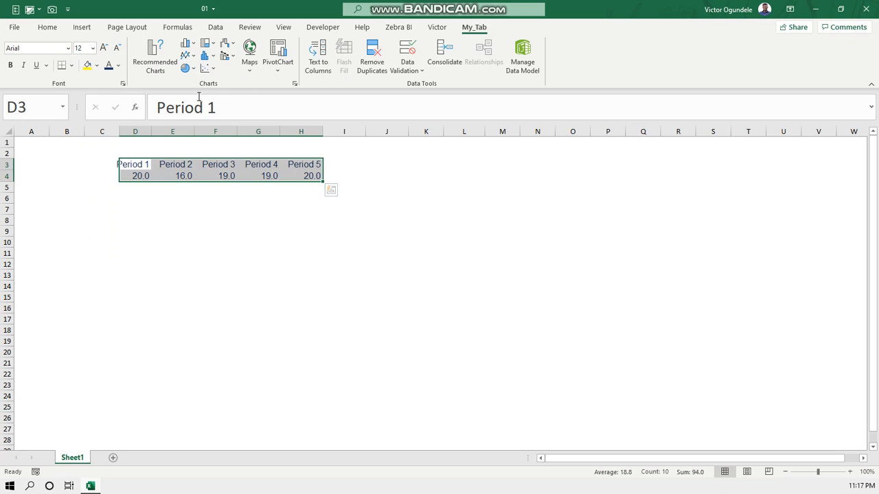
Insert a 2-D line chart of D3:H4 and place it directly below the data
left_click(185, 57)
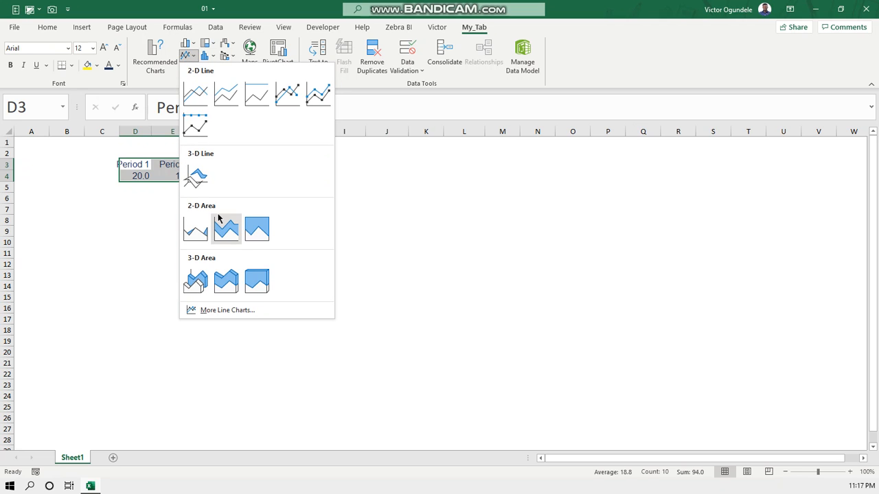
left_click(194, 91)
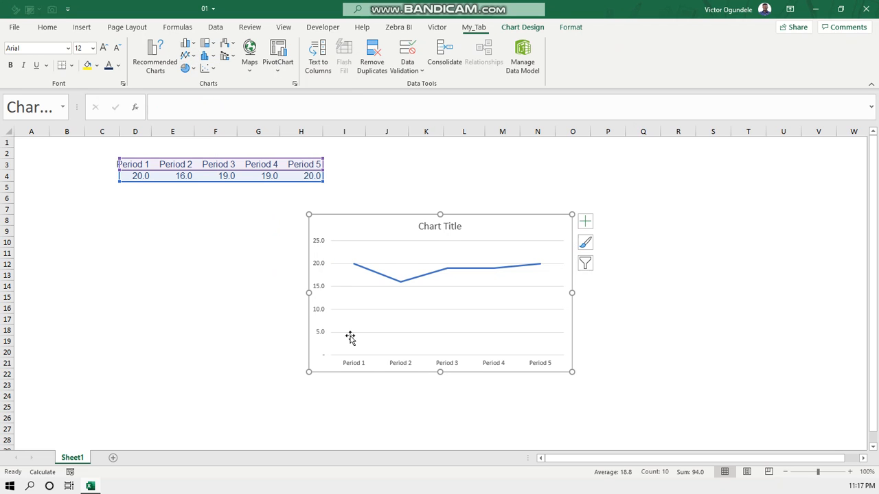
left_click_drag(356, 219, 157, 193)
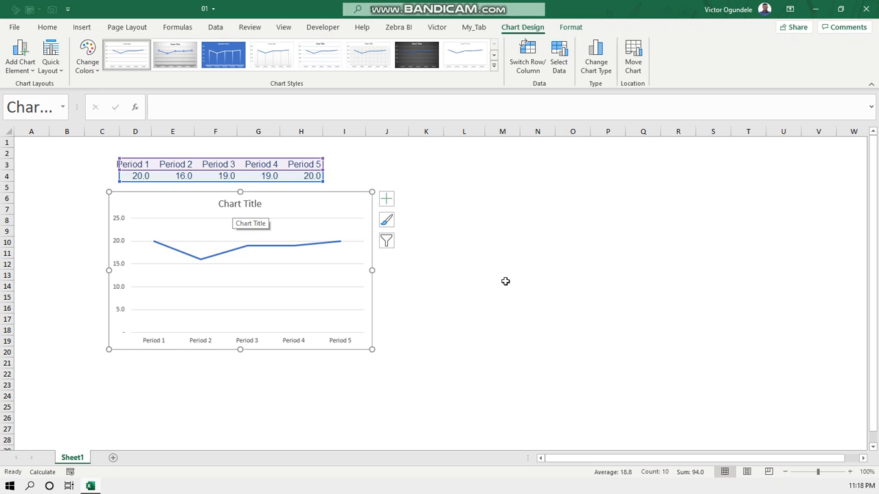
left_click(446, 265)
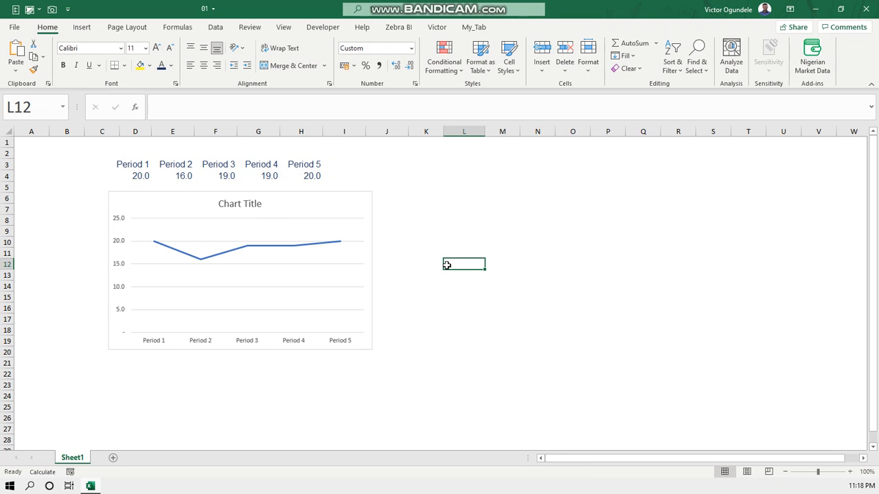